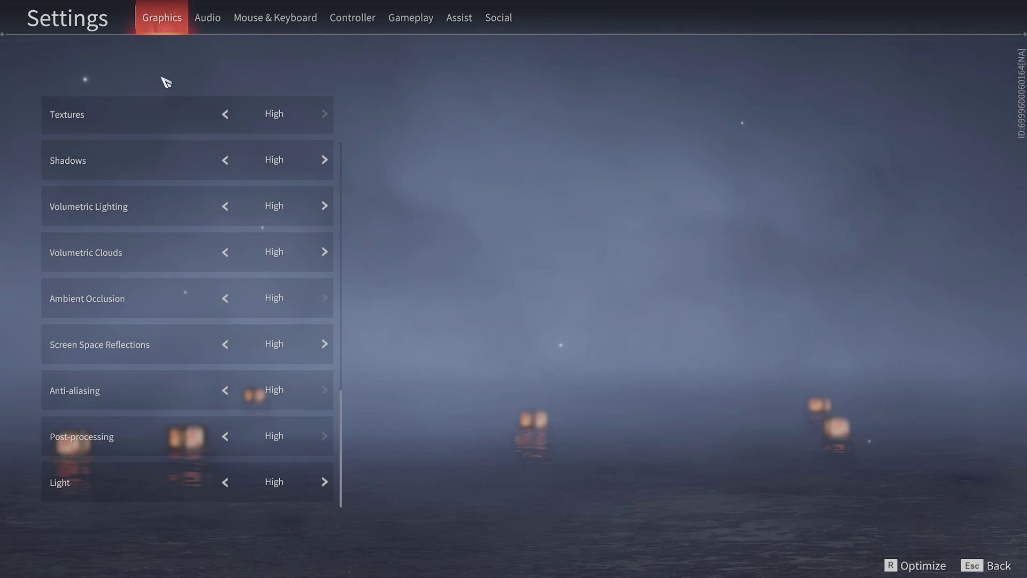
# Close Naraka's graphics settings and switch from the game to the Steam library.
pyautogui.press('Escape')
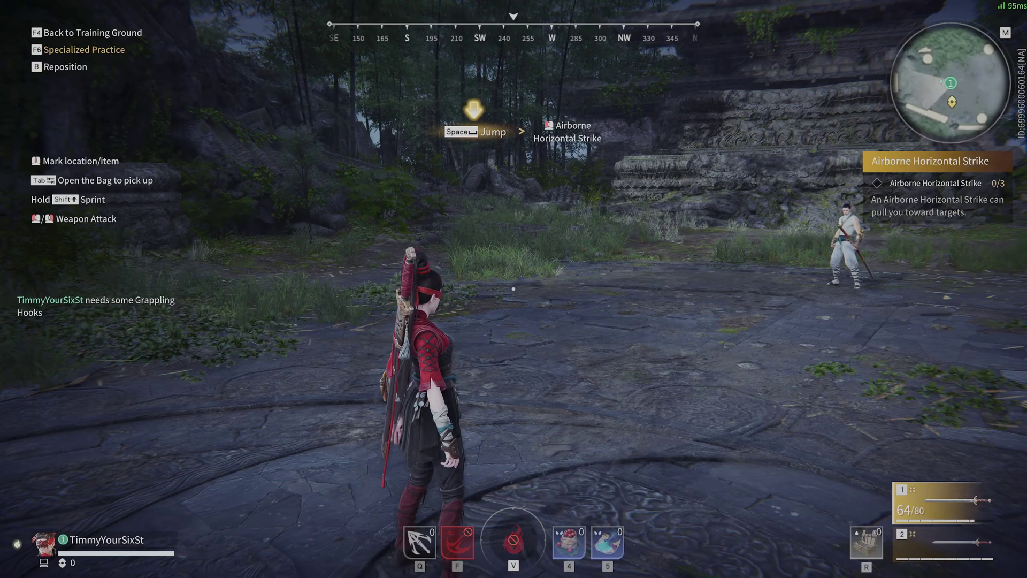
pyautogui.hotkey('alt', 'Tab')
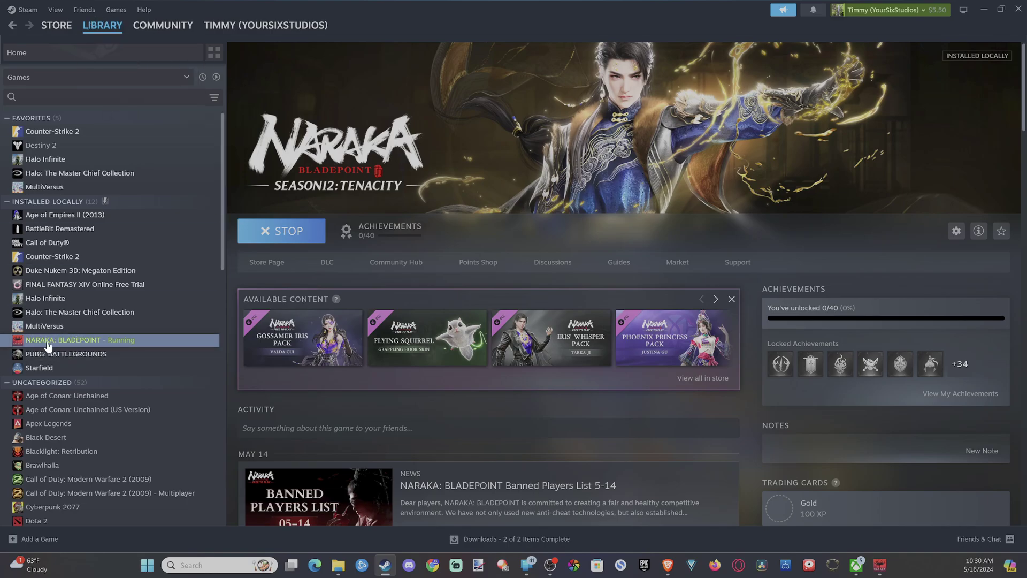
# Open Properties for NARAKA: BLADEPOINT from its Library entry's context menu.
pyautogui.rightClick(80, 346)
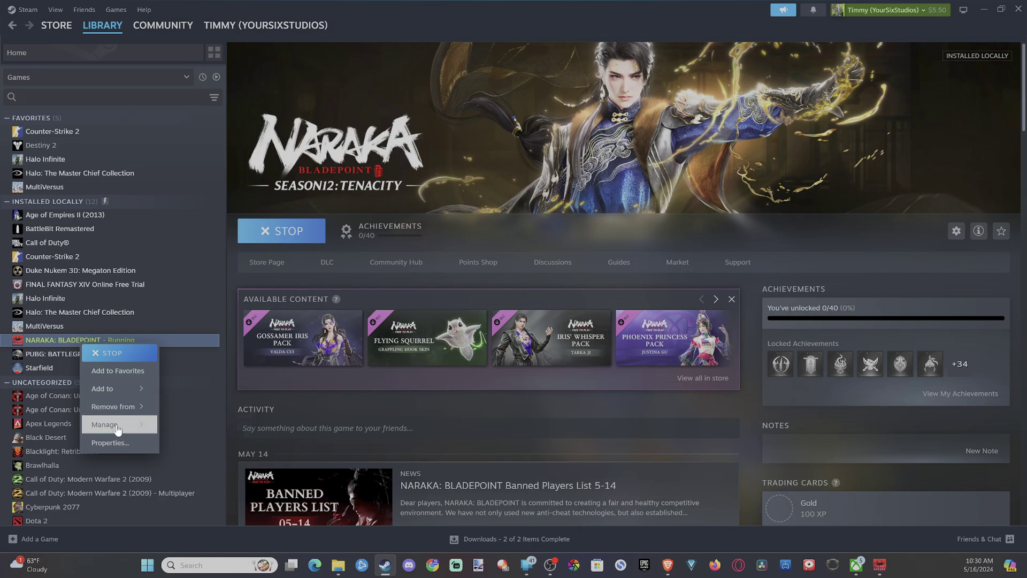
pyautogui.click(108, 443)
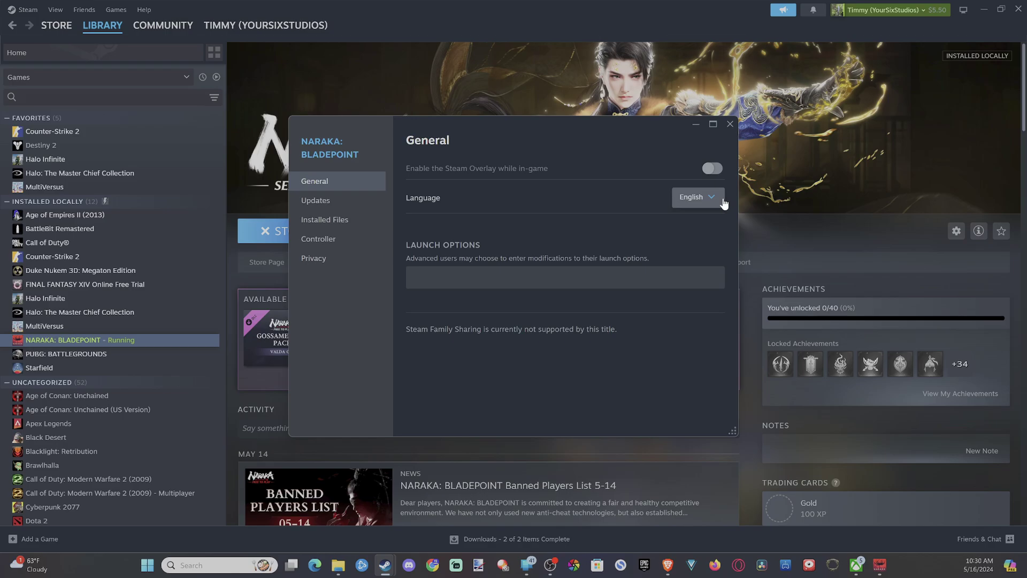
# Browse the Language dropdown, keep English, and return to the running game.
pyautogui.click(720, 198)
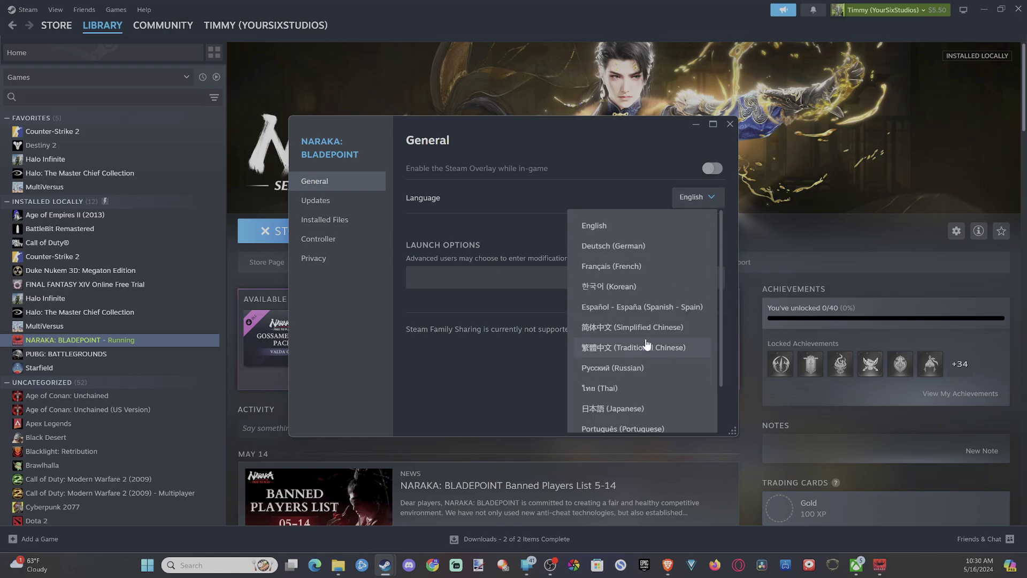
pyautogui.scroll(-2, 642, 321)
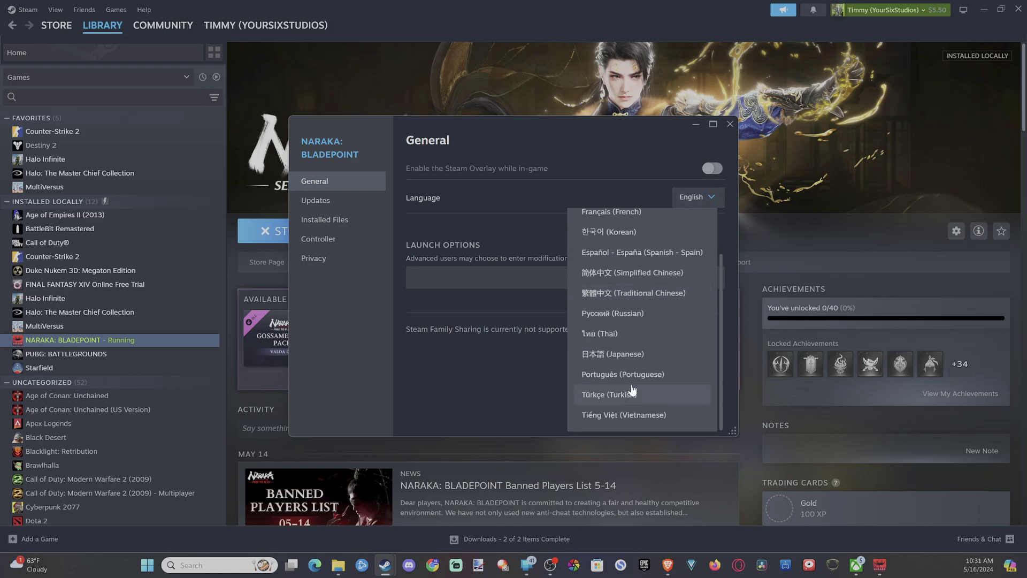
pyautogui.scroll(2, 627, 353)
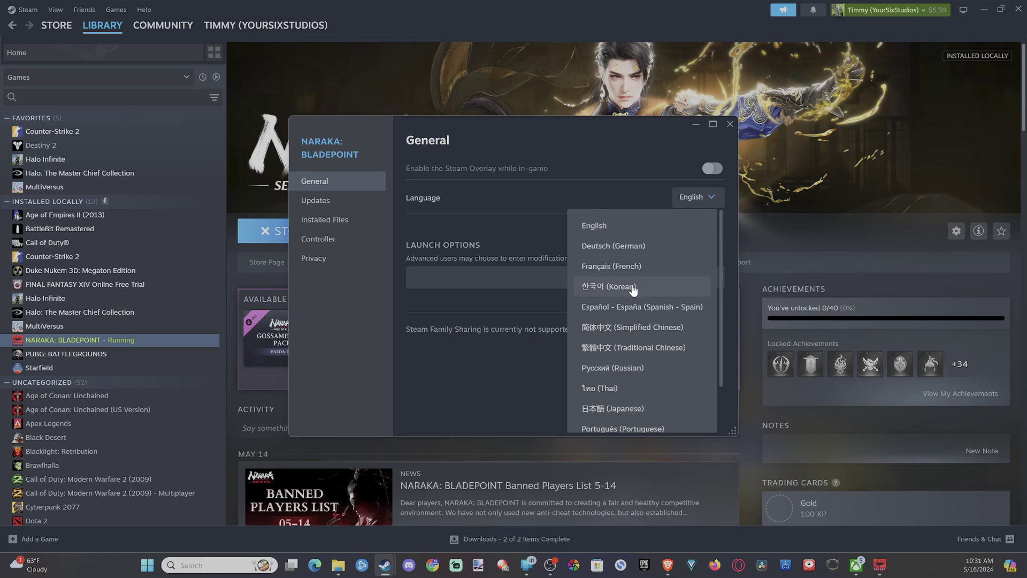
pyautogui.scroll(-2, 632, 313)
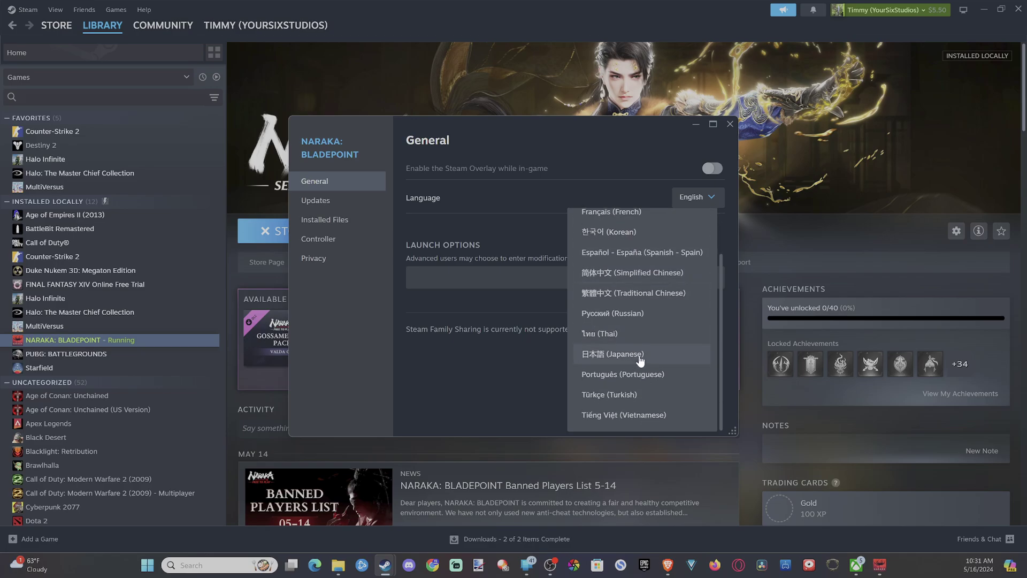
pyautogui.scroll(2, 670, 362)
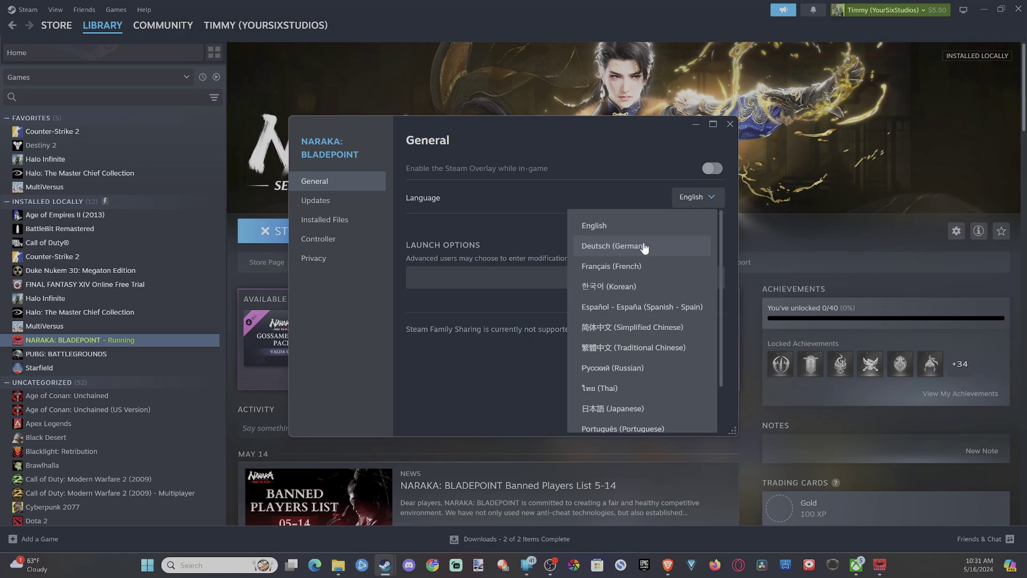
pyautogui.scroll(-2, 652, 304)
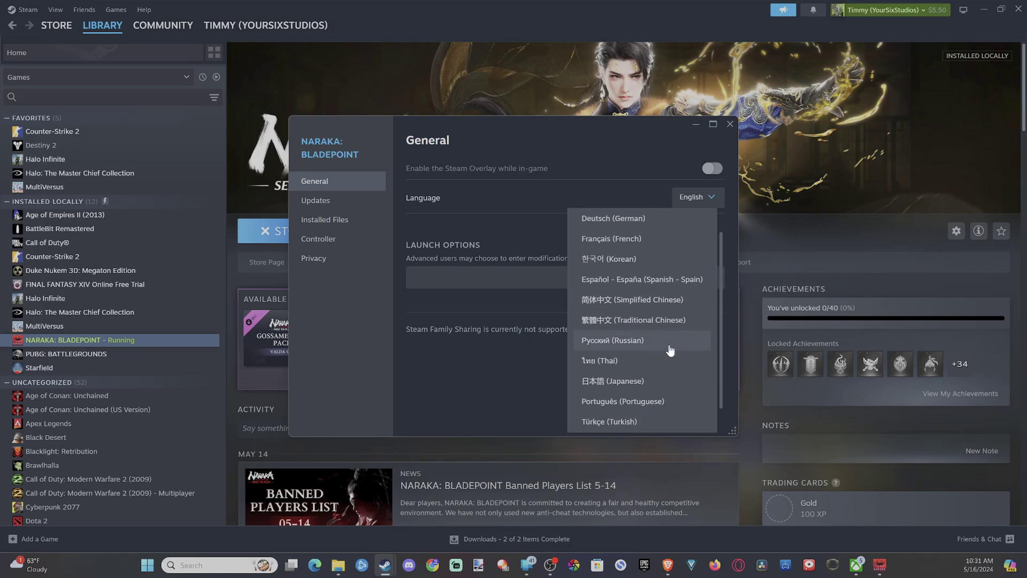
pyautogui.scroll(2, 638, 324)
pyautogui.click(409, 368)
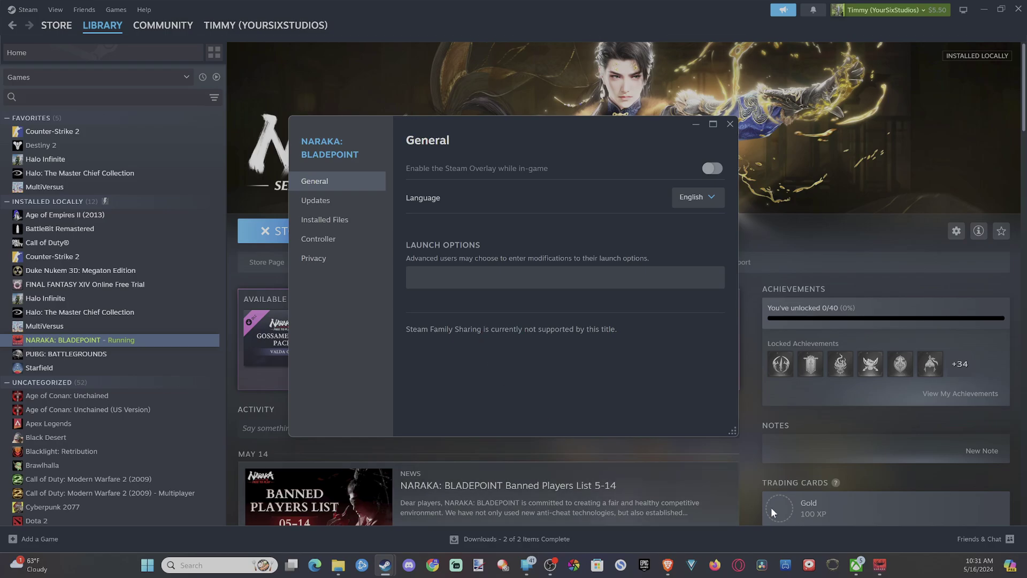
pyautogui.click(880, 564)
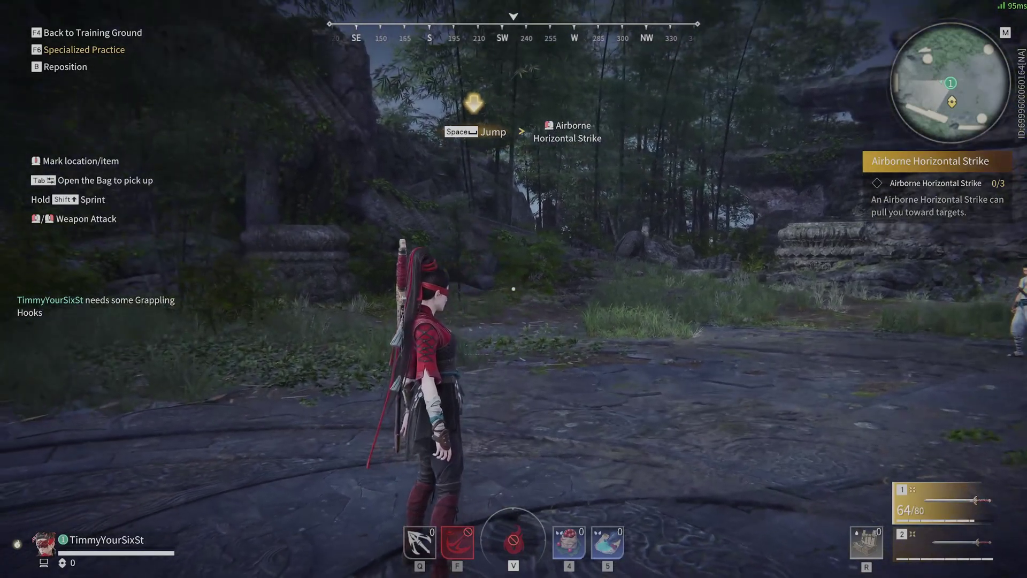